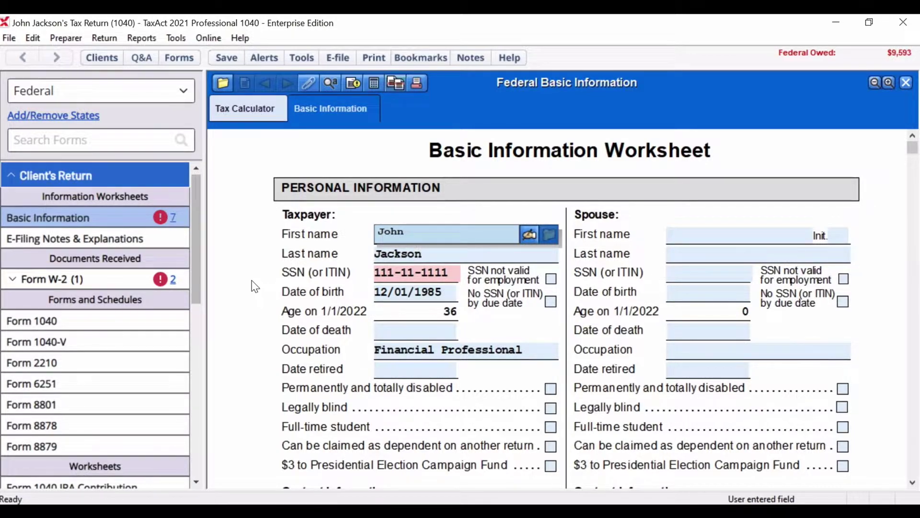
- Open the Client Notes window for the current client's return
{"action": "left_click", "coordinate": [470, 58]}
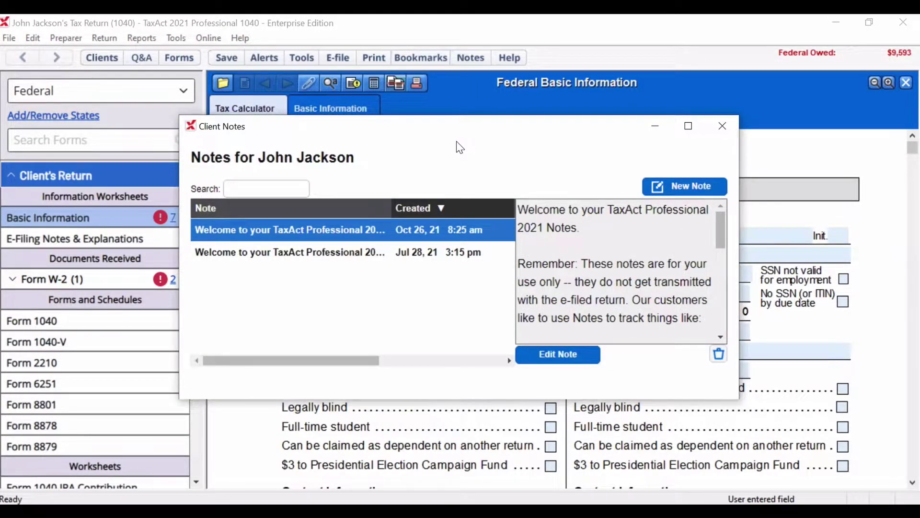
- Select the newest welcome note (Oct 26, 21) and widen the Client Notes window slightly
{"action": "left_click", "coordinate": [319, 249], "text": "shift"}
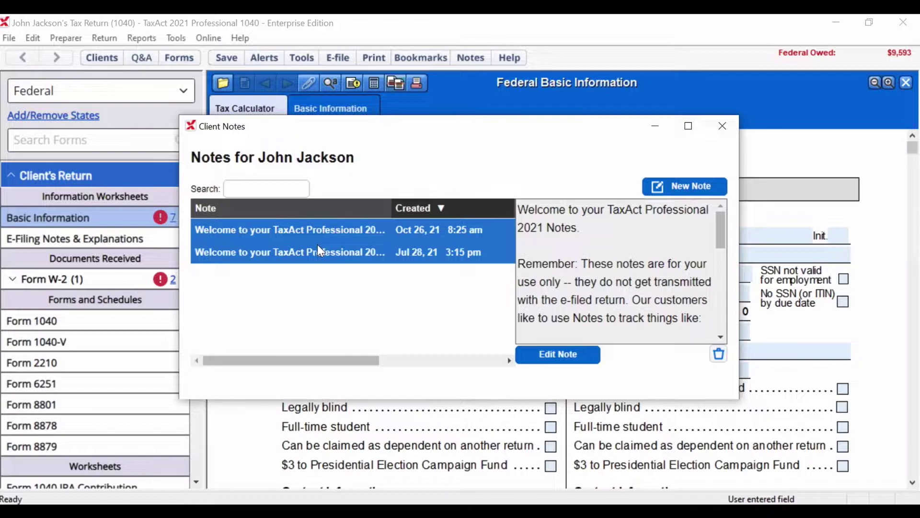
{"action": "left_click", "coordinate": [485, 253], "text": "ctrl"}
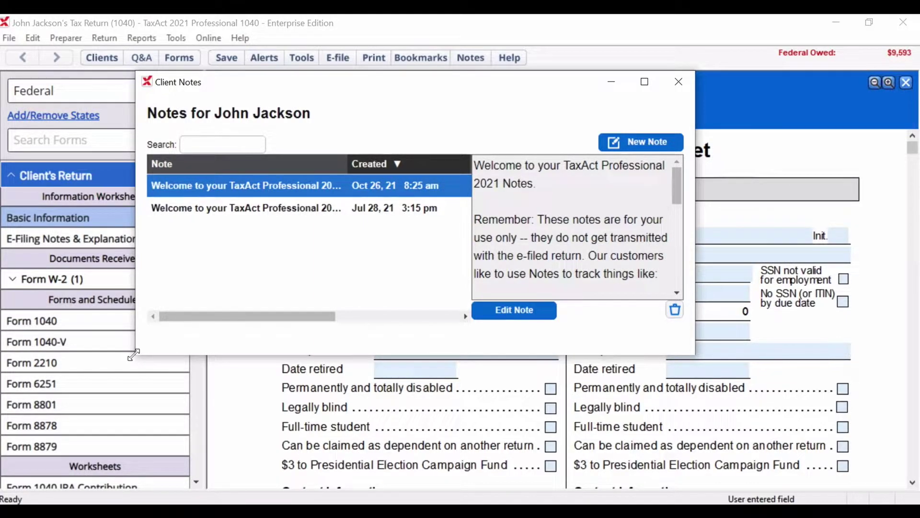
{"action": "left_click_drag", "start_coordinate": [134, 354], "coordinate": [116, 353]}
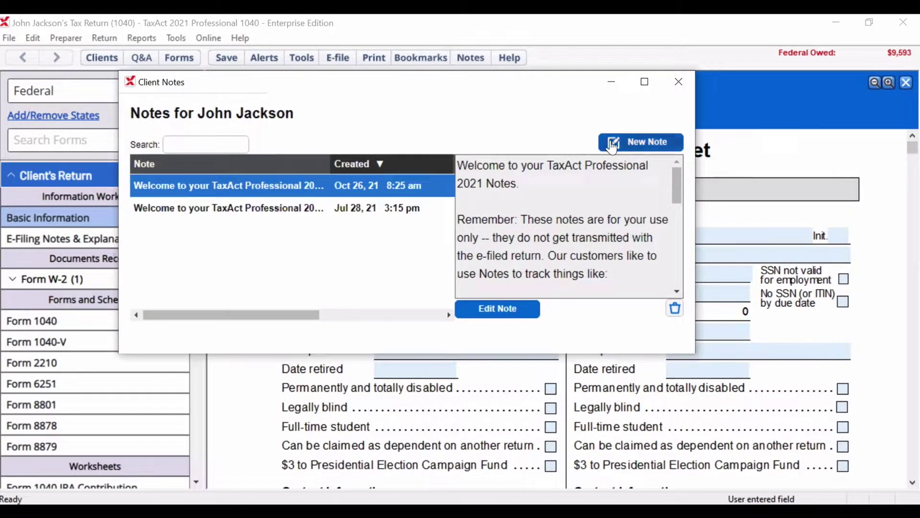
- Create and save a new note reading 'This is a new note I am writing.'
{"action": "left_click", "coordinate": [612, 145]}
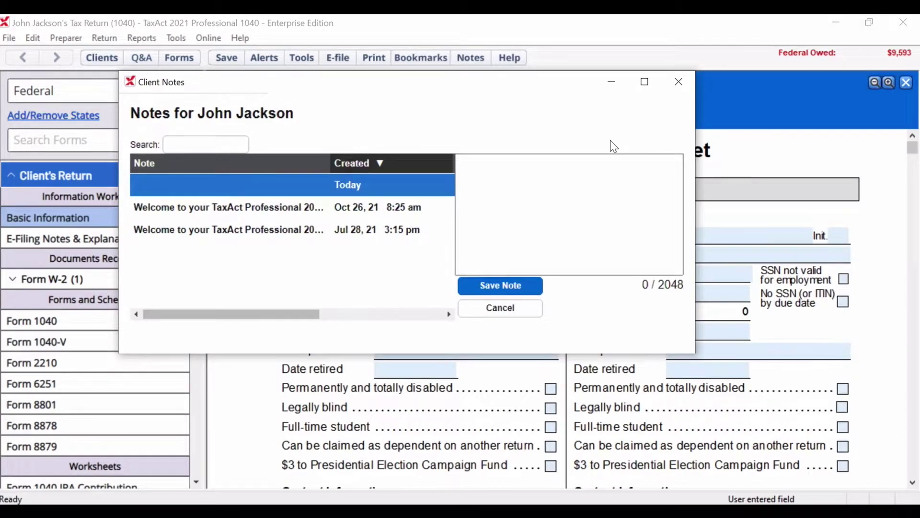
{"action": "left_click", "coordinate": [500, 184]}
{"action": "type", "text": "This is a n"}
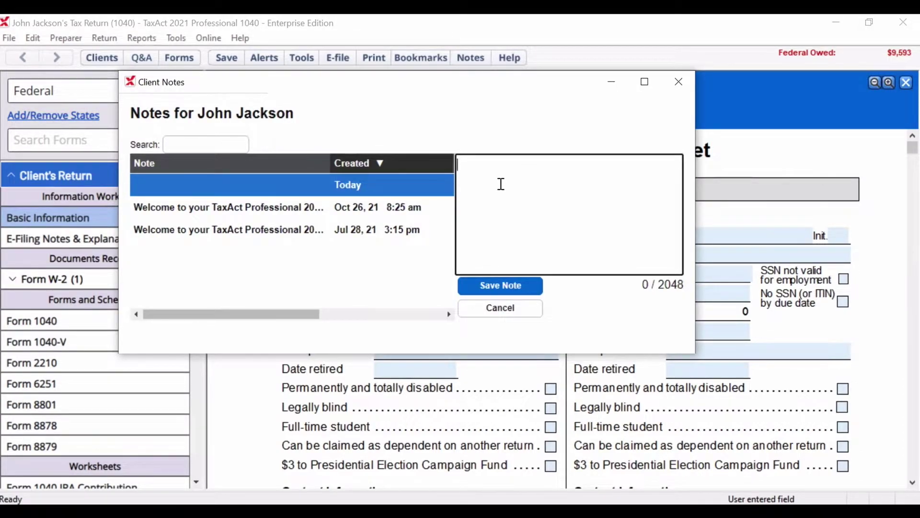
{"action": "type", "text": "ew "}
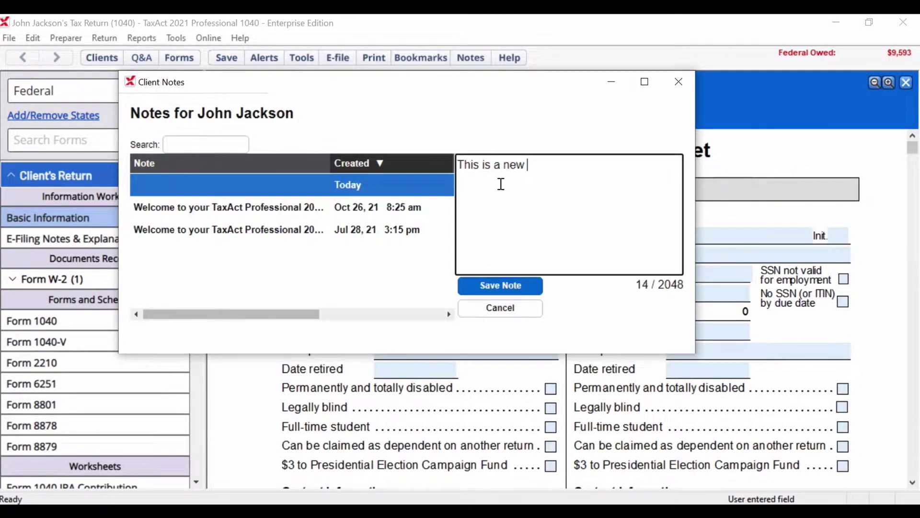
{"action": "type", "text": "note I am"}
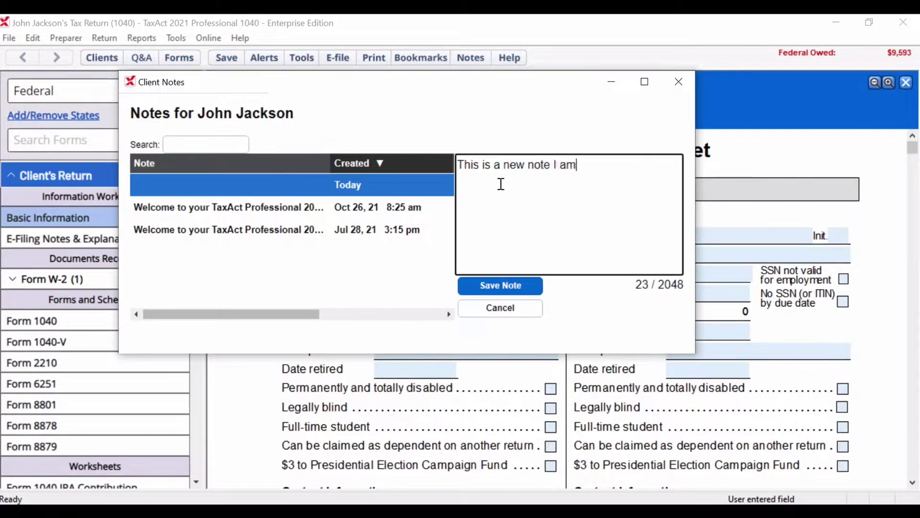
{"action": "type", "text": " writing."}
{"action": "left_click", "coordinate": [472, 288]}
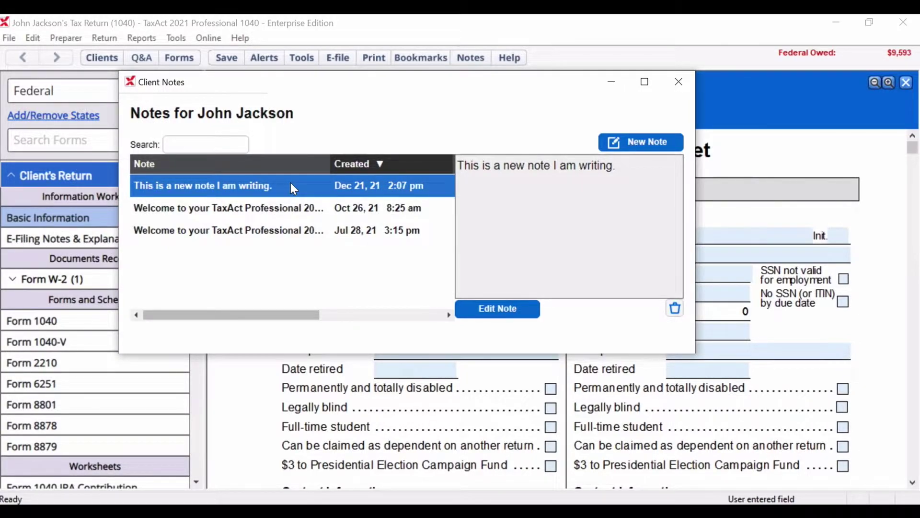
{"action": "left_click", "coordinate": [286, 211], "text": "shift"}
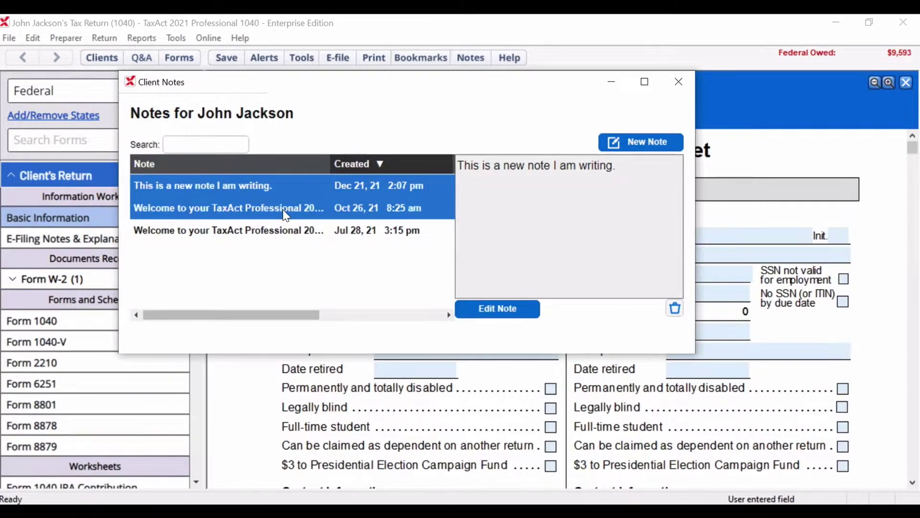
{"action": "left_click", "coordinate": [283, 211]}
{"action": "left_click", "coordinate": [278, 187], "text": "shift"}
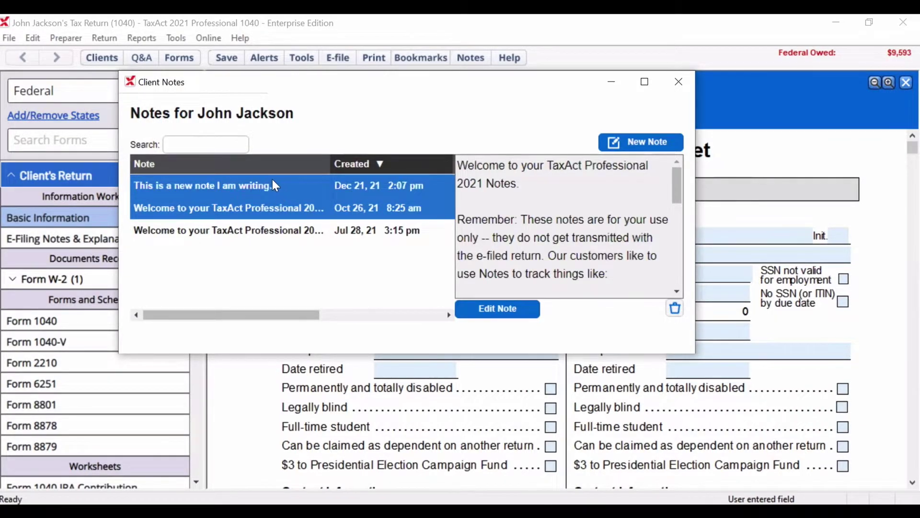
{"action": "left_click", "coordinate": [274, 185]}
{"action": "type", "text": "This is a new note"}
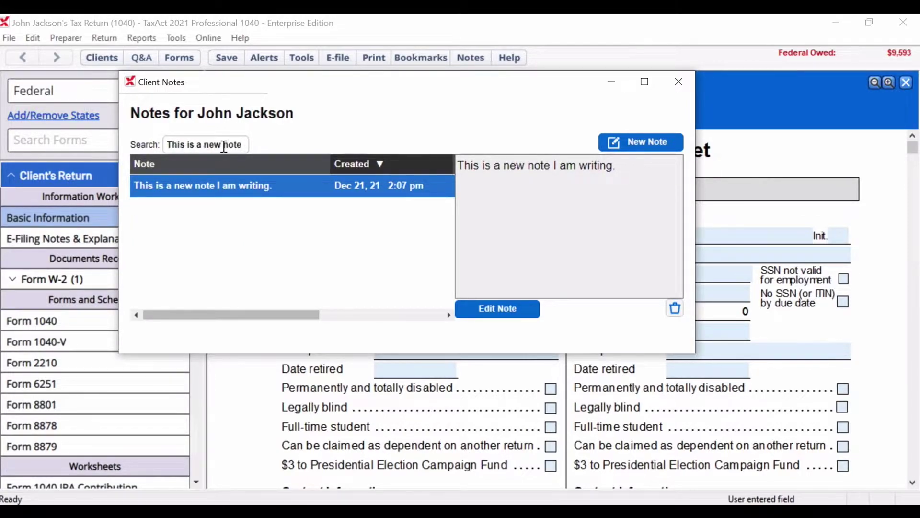
{"action": "key", "text": "BackSpace"}
{"action": "key", "text": "BackSpace"}
{"action": "key", "text": "BackSpace"}
{"action": "key", "text": "BackSpace"}
{"action": "key", "text": "BackSpace"}
{"action": "key", "text": "BackSpace"}
{"action": "key", "text": "BackSpace"}
{"action": "key", "text": "BackSpace"}
{"action": "key", "text": "BackSpace"}
{"action": "key", "text": "BackSpace"}
{"action": "key", "text": "BackSpace"}
{"action": "key", "text": "BackSpace"}
{"action": "key", "text": "BackSpace"}
{"action": "key", "text": "BackSpace"}
{"action": "key", "text": "BackSpace"}
{"action": "key", "text": "BackSpace"}
{"action": "key", "text": "BackSpace"}
{"action": "key", "text": "BackSpace"}
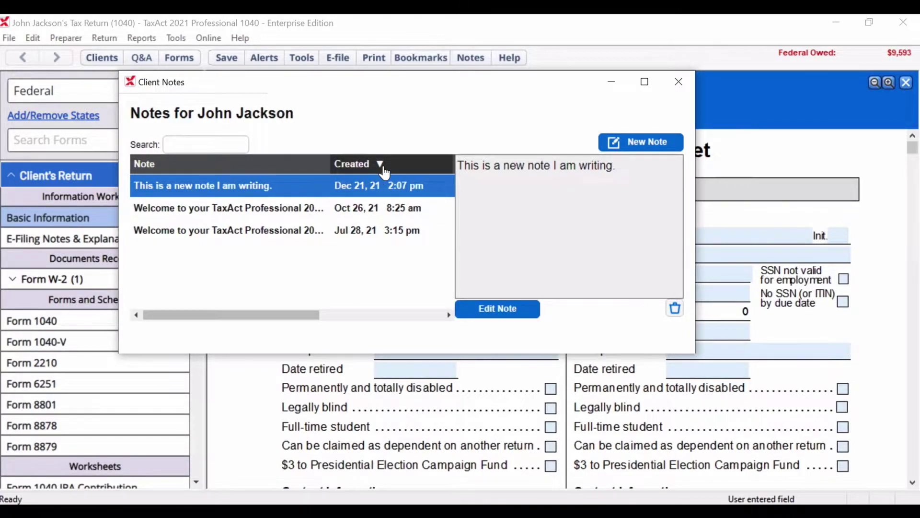
{"action": "left_click", "coordinate": [384, 171]}
{"action": "left_click", "coordinate": [384, 171]}
- Append 'and it is edited.' to the new note and save it
{"action": "left_click", "coordinate": [492, 309]}
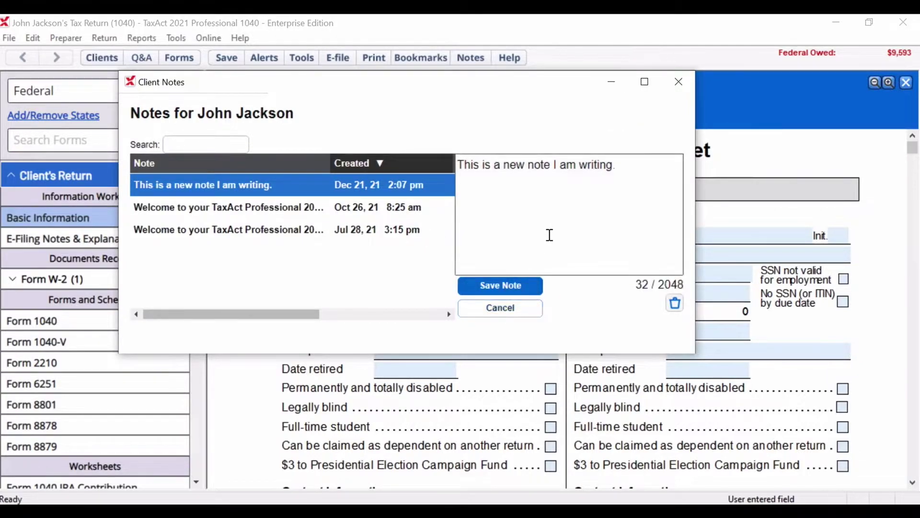
{"action": "left_click", "coordinate": [612, 164]}
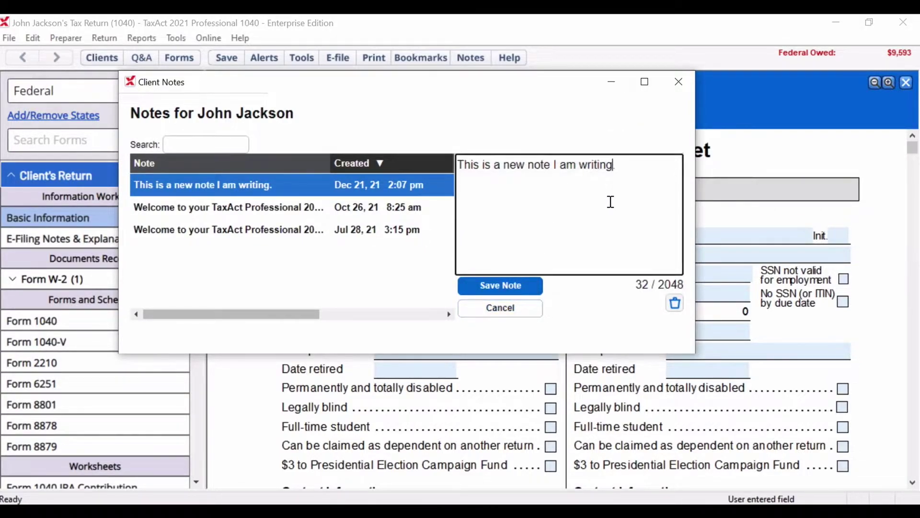
{"action": "type", "text": "and it is edited."}
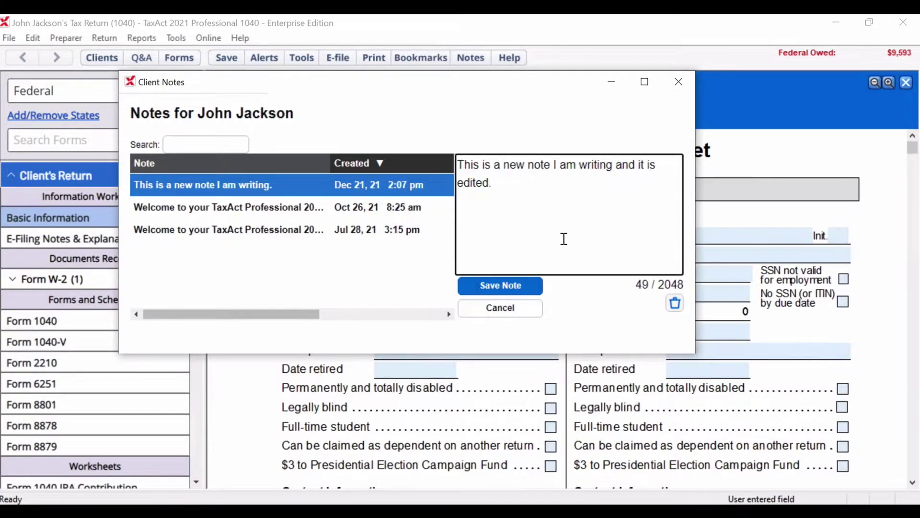
{"action": "left_click", "coordinate": [511, 288]}
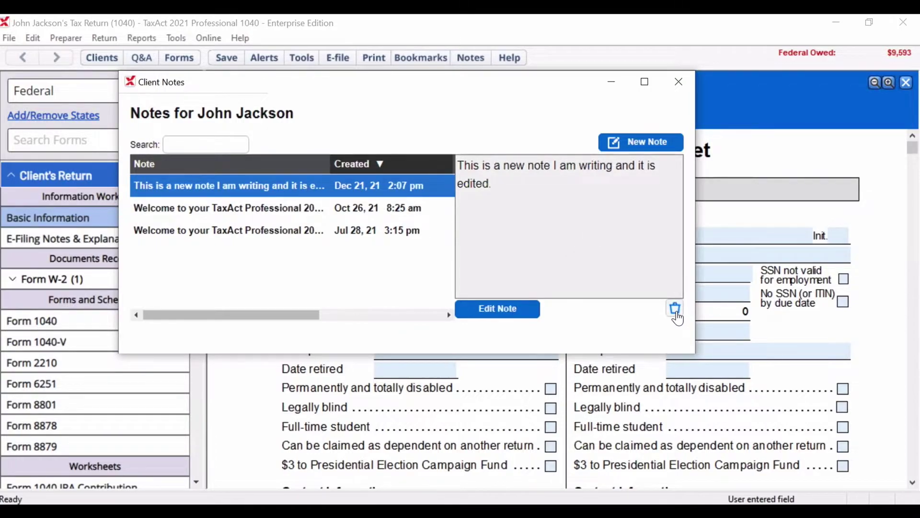
- Delete the edited note and close the Client Notes window
{"action": "left_click", "coordinate": [675, 311]}
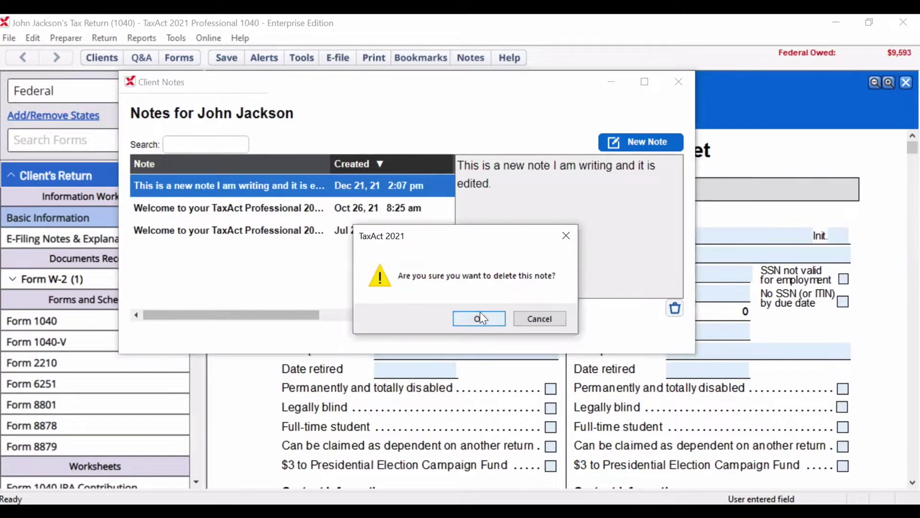
{"action": "left_click", "coordinate": [479, 318]}
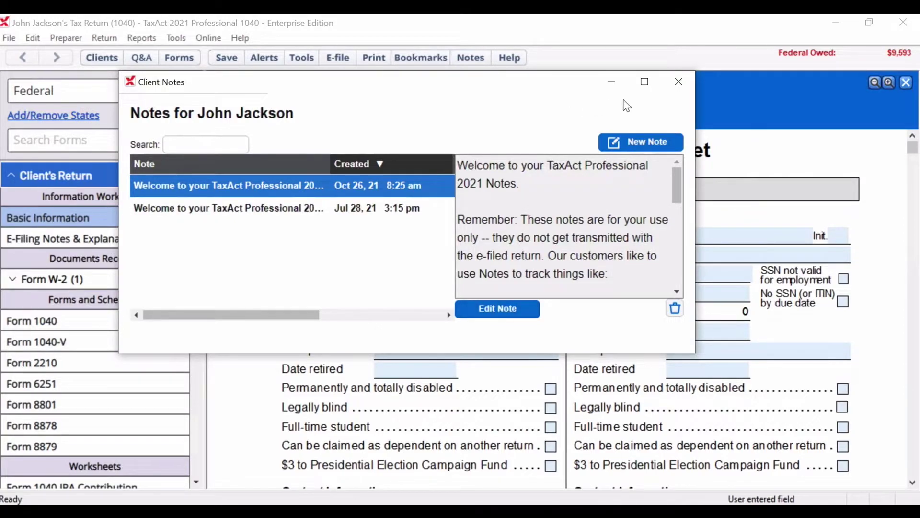
{"action": "left_click", "coordinate": [679, 89]}
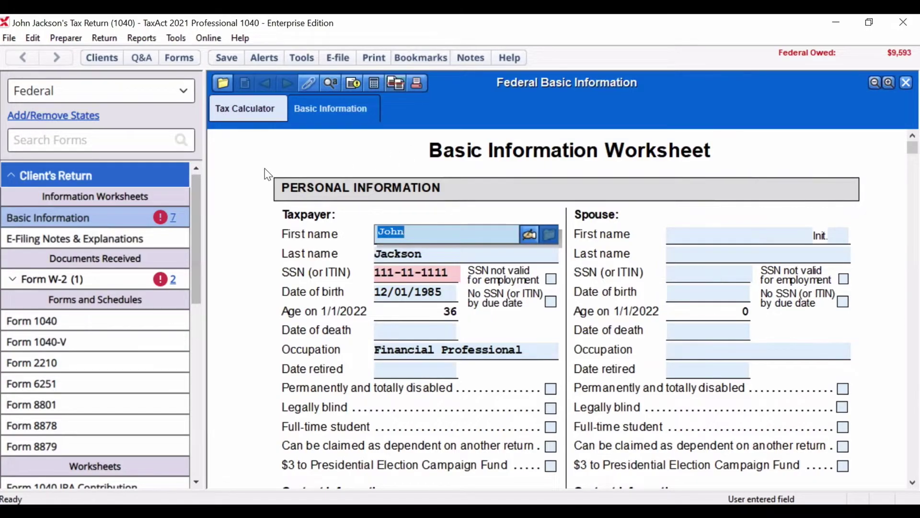
- Save the modified return and close it, returning to the Client Manager
{"action": "left_click", "coordinate": [100, 58]}
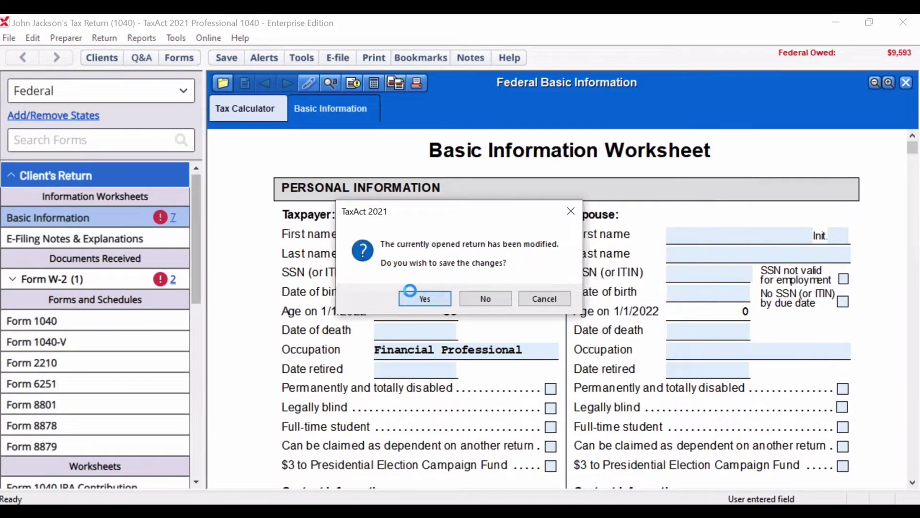
{"action": "left_click", "coordinate": [412, 293]}
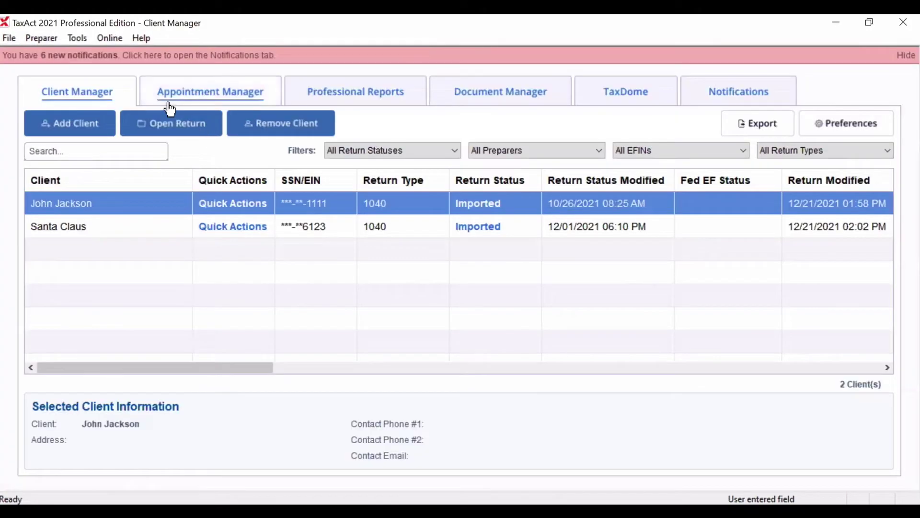
{"action": "left_click", "coordinate": [40, 42]}
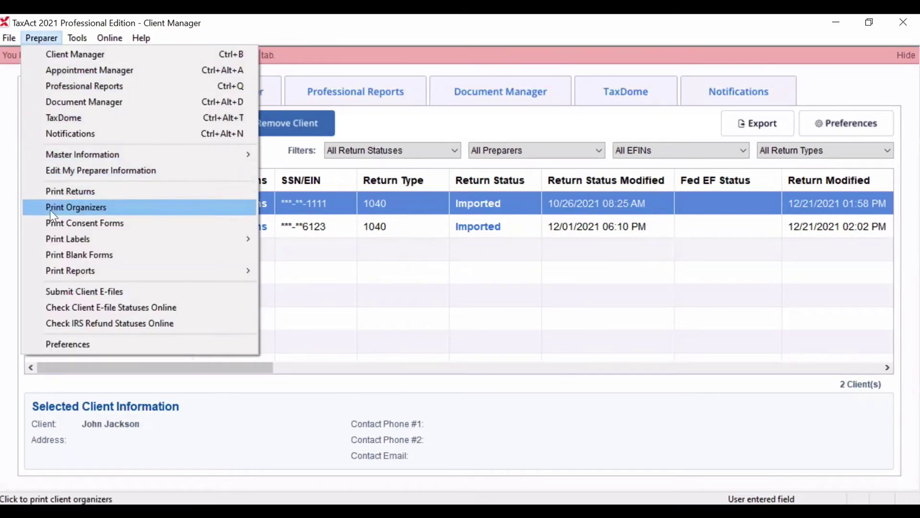
- In Preparer Preferences, move Notes from the hidden columns into the displayed columns
{"action": "left_click", "coordinate": [51, 344]}
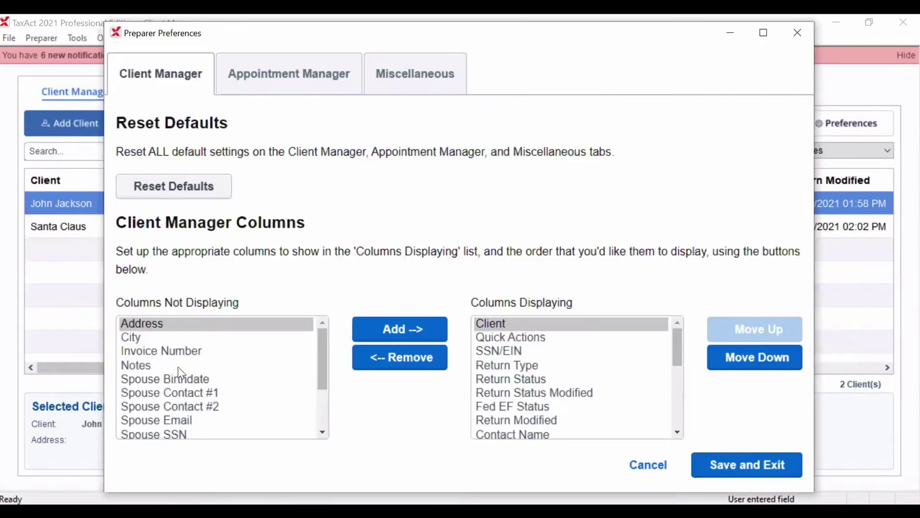
{"action": "left_click", "coordinate": [197, 364]}
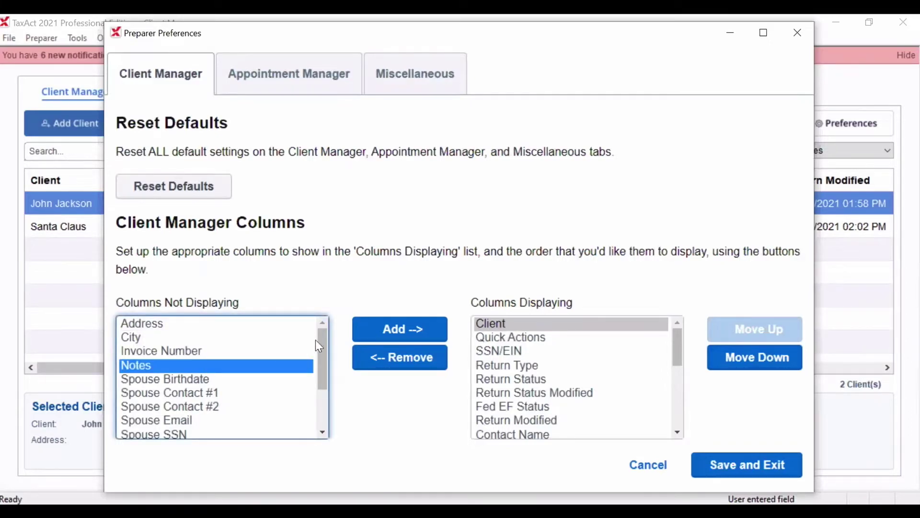
{"action": "left_click", "coordinate": [382, 336]}
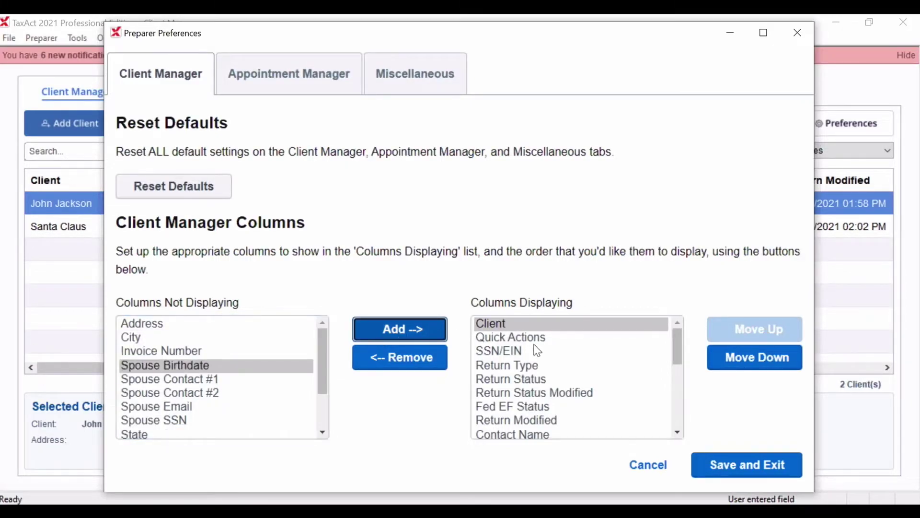
{"action": "left_click_drag", "start_coordinate": [677, 353], "coordinate": [671, 425]}
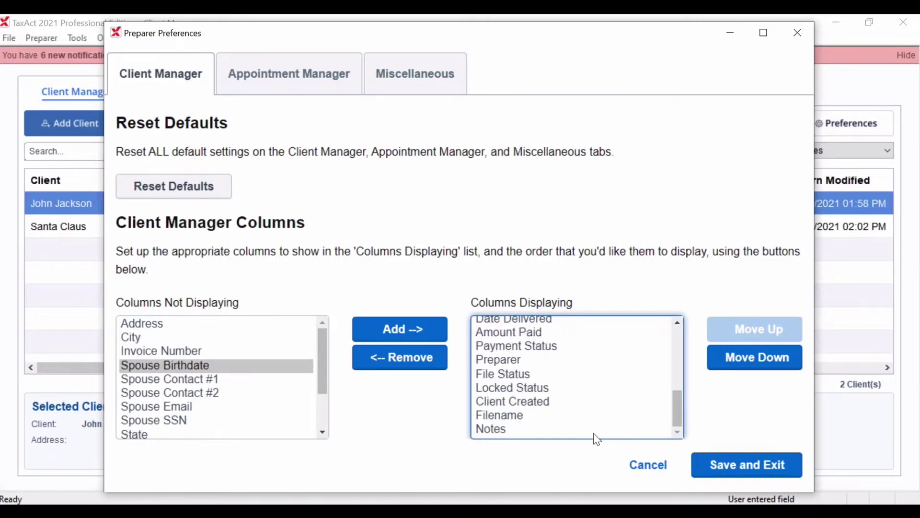
{"action": "left_click", "coordinate": [544, 429]}
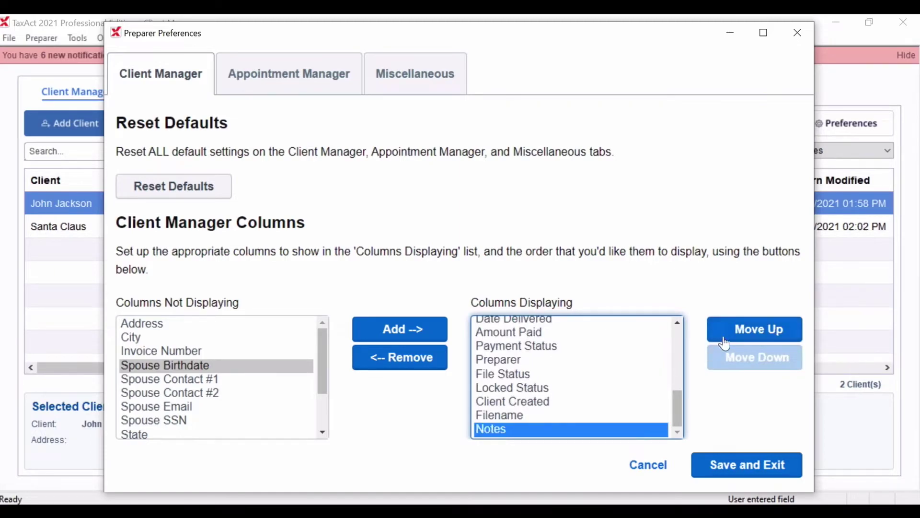
- Move Notes up to sit just below Client, then save the preferences
{"action": "left_click", "coordinate": [736, 331]}
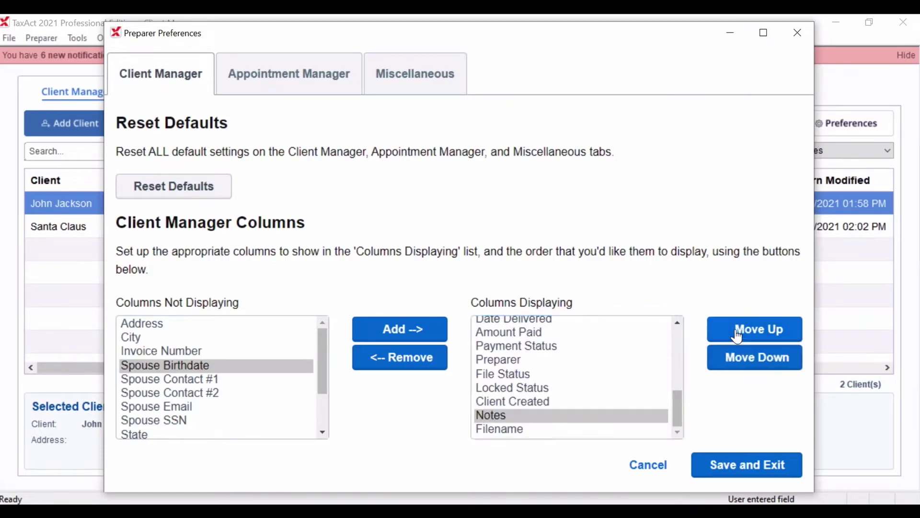
{"action": "left_click", "coordinate": [737, 330]}
{"action": "left_click", "coordinate": [737, 331]}
{"action": "left_click", "coordinate": [736, 331]}
{"action": "left_click", "coordinate": [737, 330]}
{"action": "left_click", "coordinate": [736, 331]}
{"action": "left_click", "coordinate": [737, 331]}
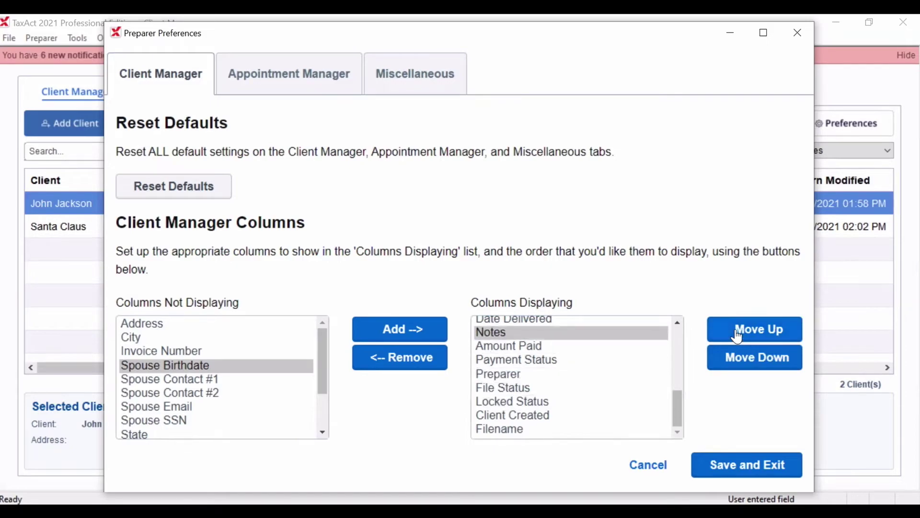
{"action": "left_click", "coordinate": [736, 331]}
{"action": "left_click", "coordinate": [736, 331]}
{"action": "left_click", "coordinate": [737, 335]}
{"action": "left_click", "coordinate": [736, 336]}
{"action": "left_click", "coordinate": [736, 336]}
{"action": "left_click", "coordinate": [737, 336]}
{"action": "left_click", "coordinate": [737, 335]}
{"action": "left_click", "coordinate": [737, 335]}
{"action": "left_click", "coordinate": [736, 336]}
{"action": "left_click", "coordinate": [736, 335]}
{"action": "left_click", "coordinate": [736, 335]}
{"action": "left_click", "coordinate": [736, 335]}
{"action": "left_click", "coordinate": [736, 336]}
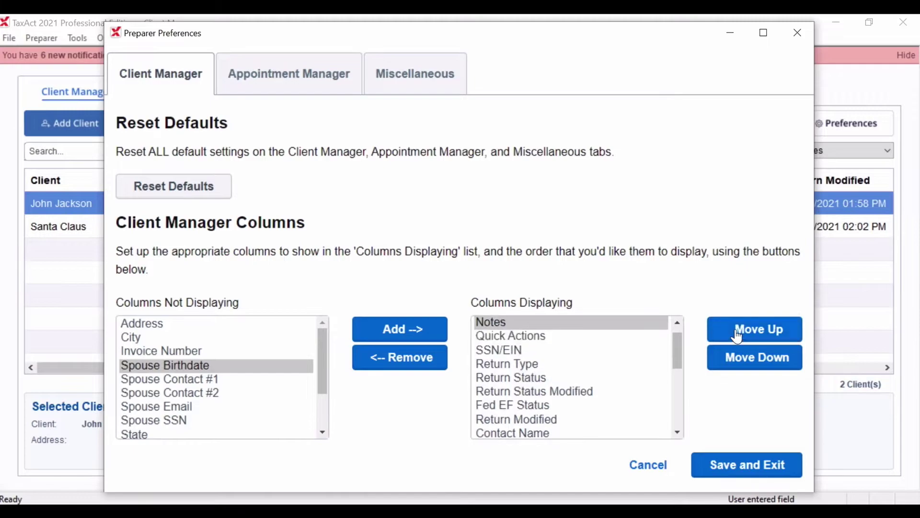
{"action": "left_click", "coordinate": [711, 464]}
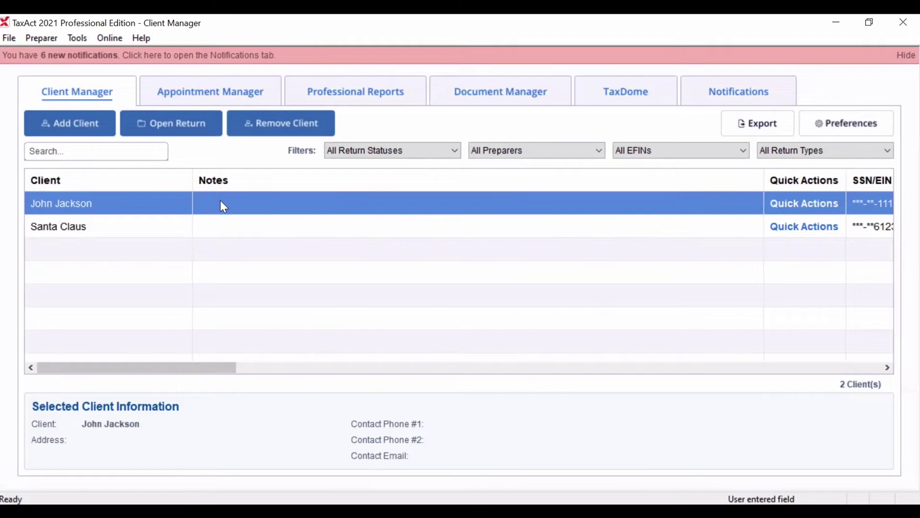
{"action": "left_click", "coordinate": [791, 235]}
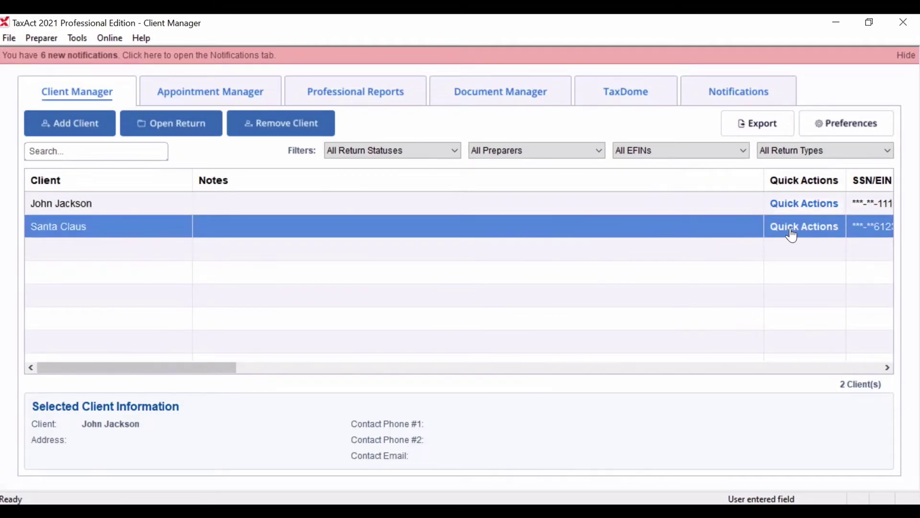
{"action": "left_click", "coordinate": [791, 234]}
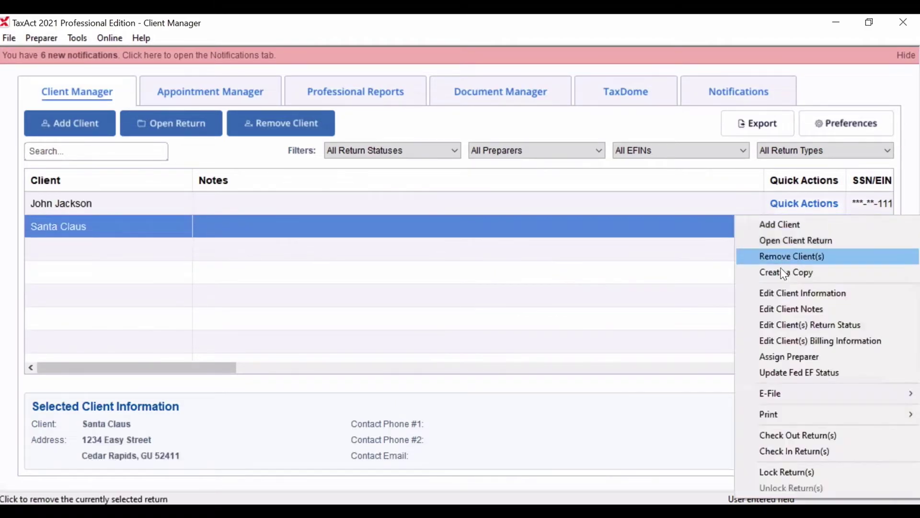
{"action": "left_click", "coordinate": [787, 313]}
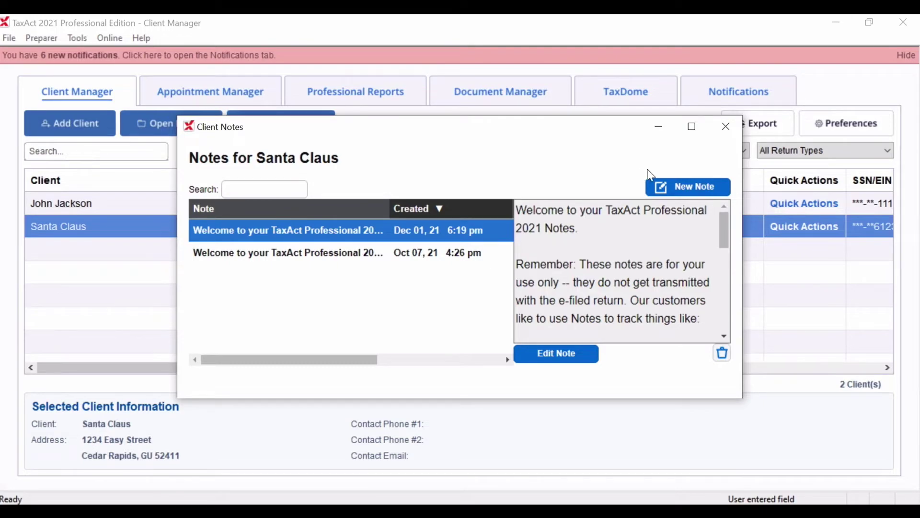
{"action": "left_click", "coordinate": [725, 135]}
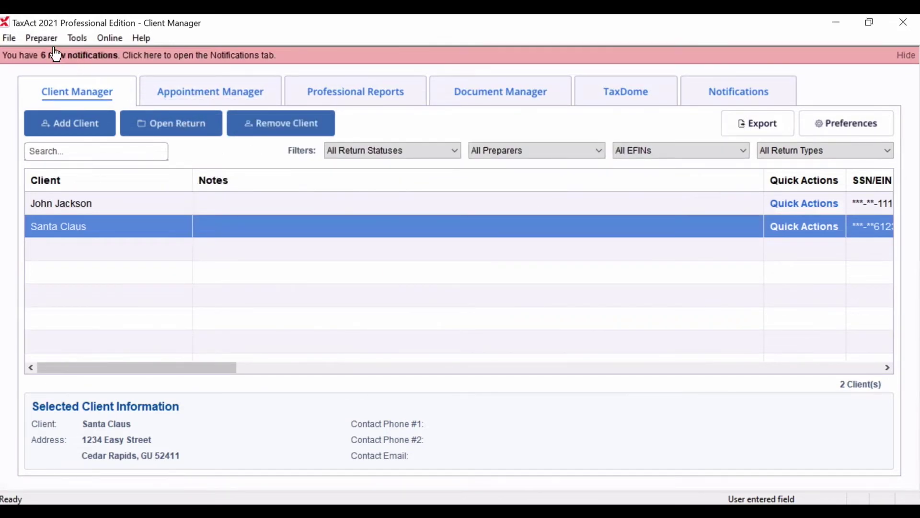
- Reopen Preparer Preferences to confirm Notes follows Client in the displayed columns
{"action": "left_click", "coordinate": [36, 31]}
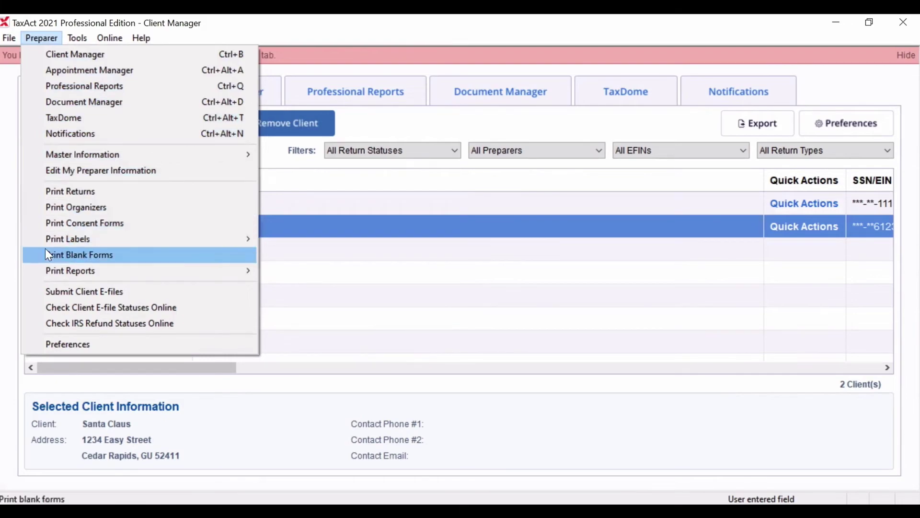
{"action": "left_click", "coordinate": [35, 342]}
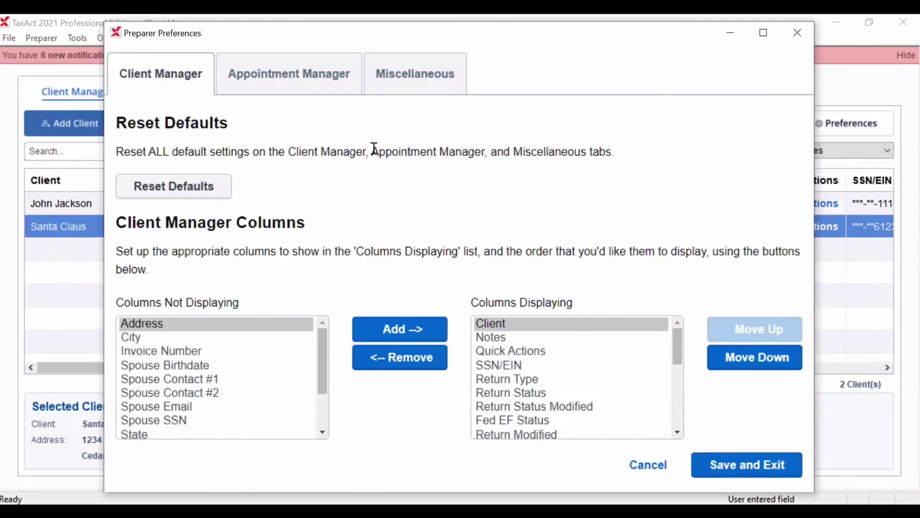